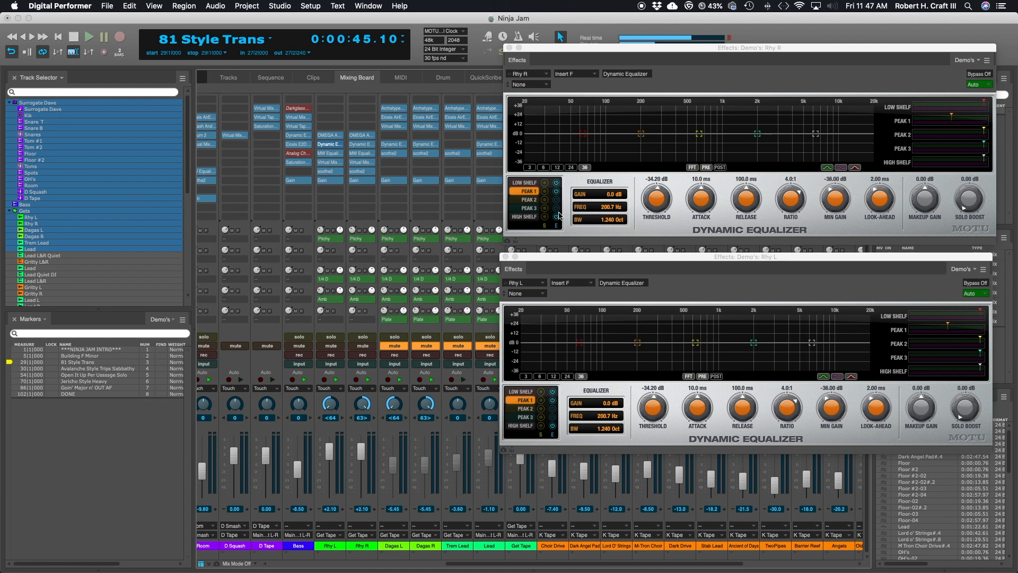
Open the MW Equalizer on the Rhy L track, examine its filter and notch curve, and close it
left_click(330, 153)
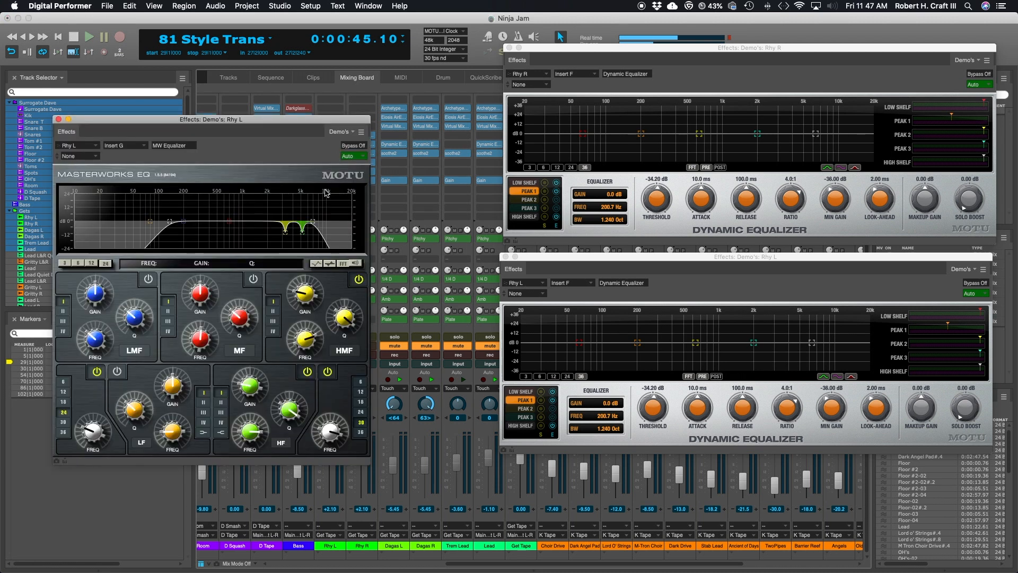
left_click_drag(284, 128, 294, 79)
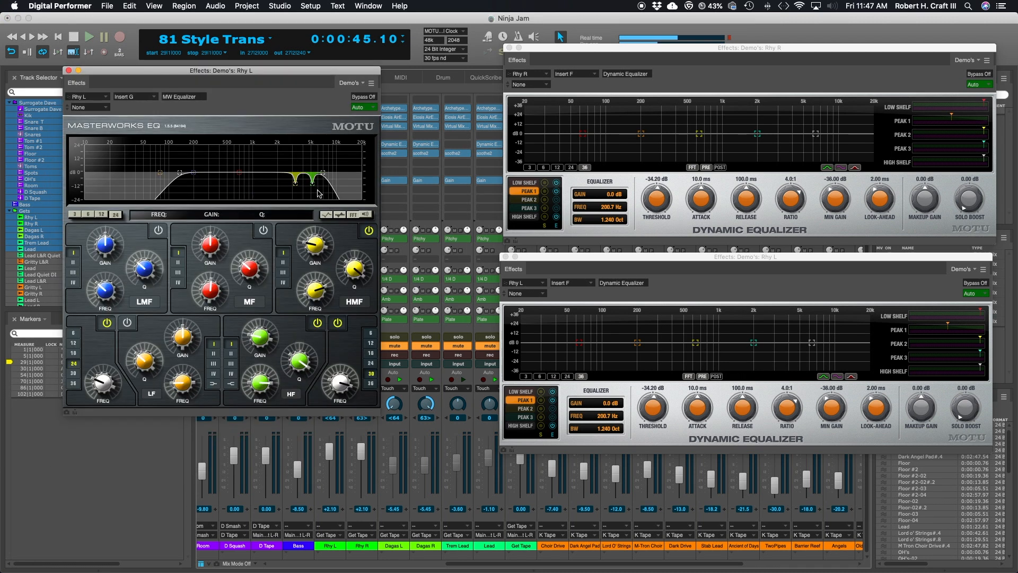
left_click_drag(259, 71, 258, 35)
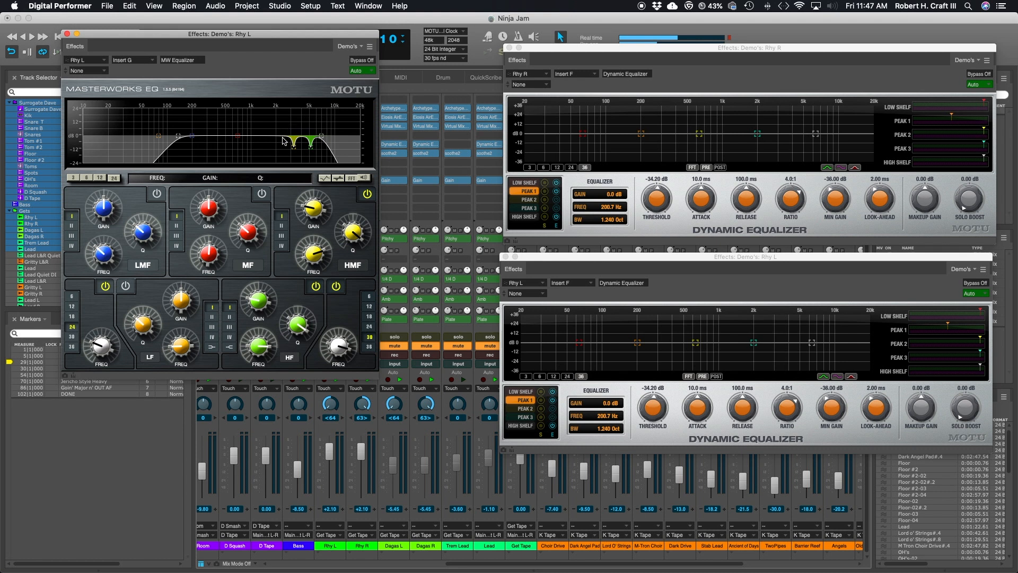
left_click(67, 35)
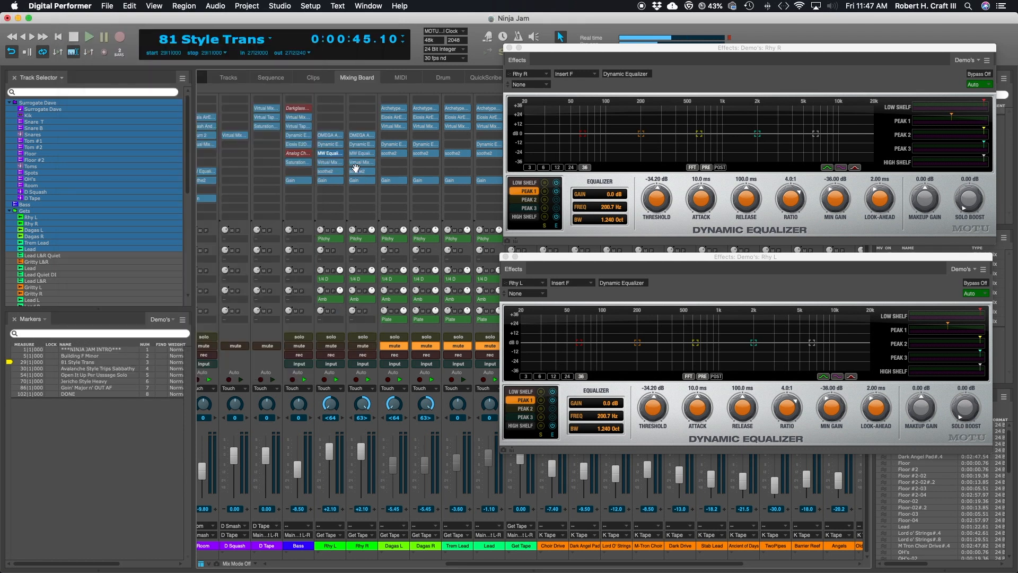
Review the OMEGA Ampworks Granophyre amp and the MW Equalizer that process Rhy L, closing each window after viewing
left_click(335, 136)
double_click(336, 138)
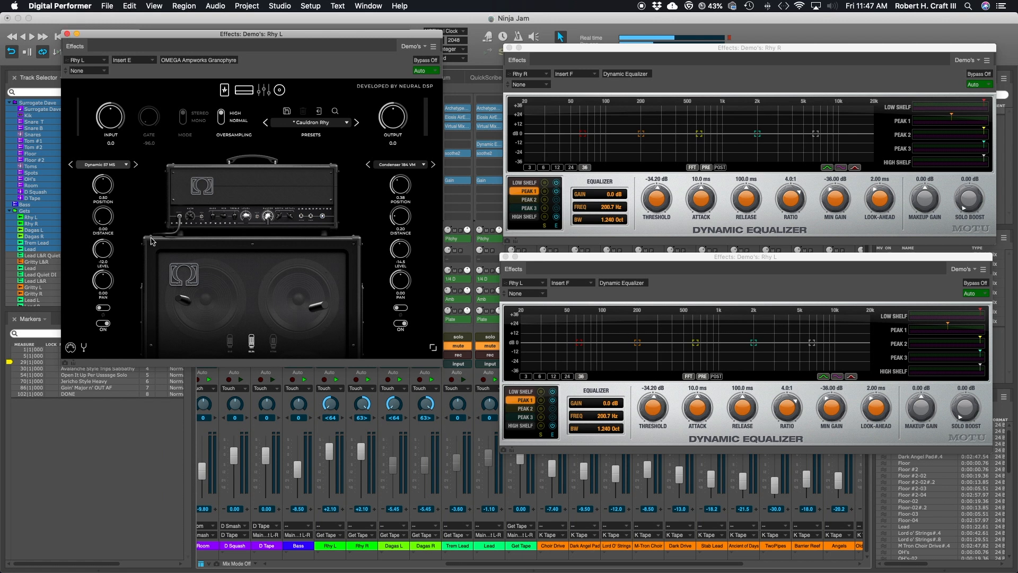
left_click(66, 33)
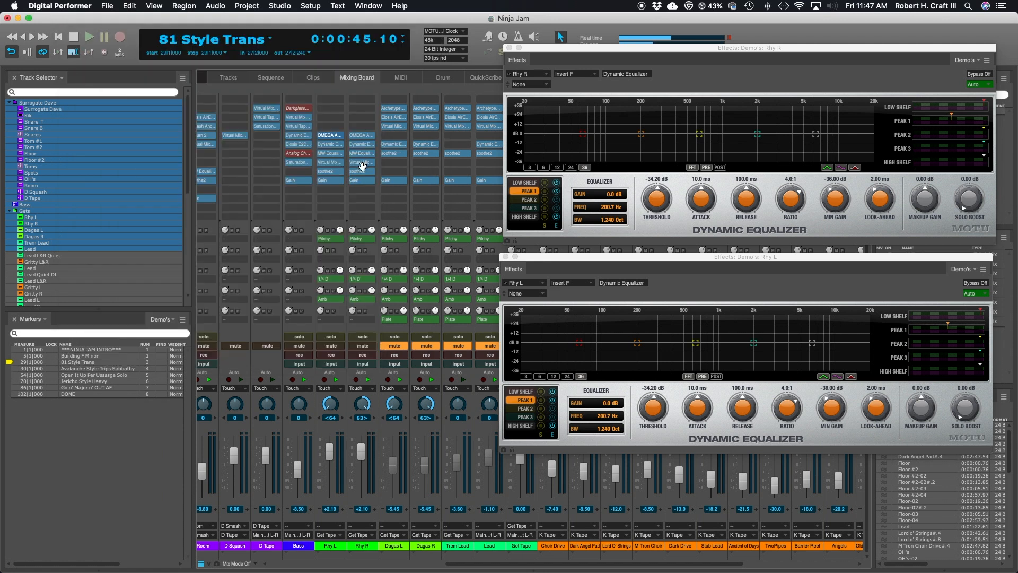
left_click(325, 153)
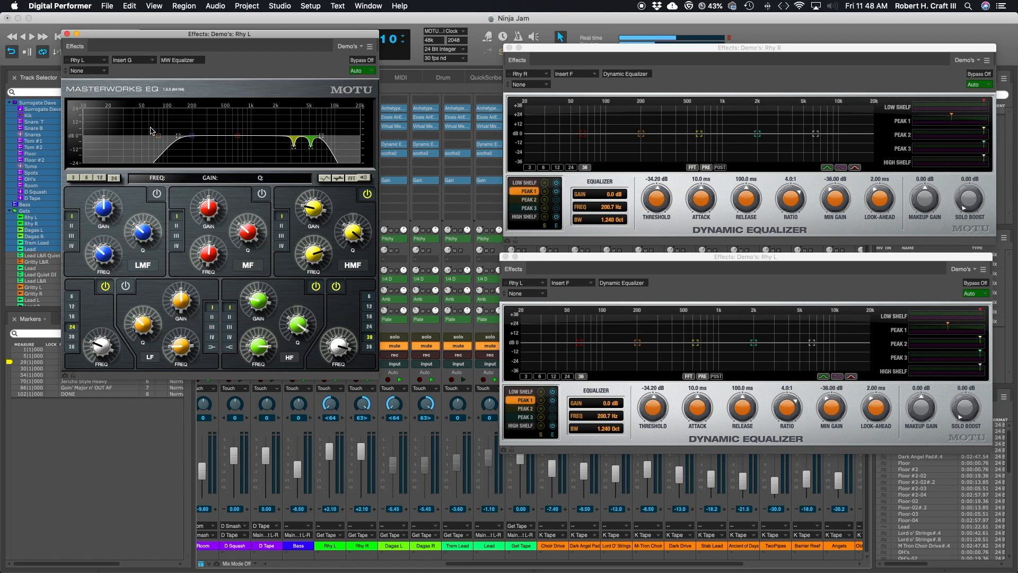
left_click(67, 34)
Move the Rhy R and Rhy L Dynamic Equalizer windows closer to the two tracks' inserts, keeping them stacked
left_click_drag(673, 47, 644, 38)
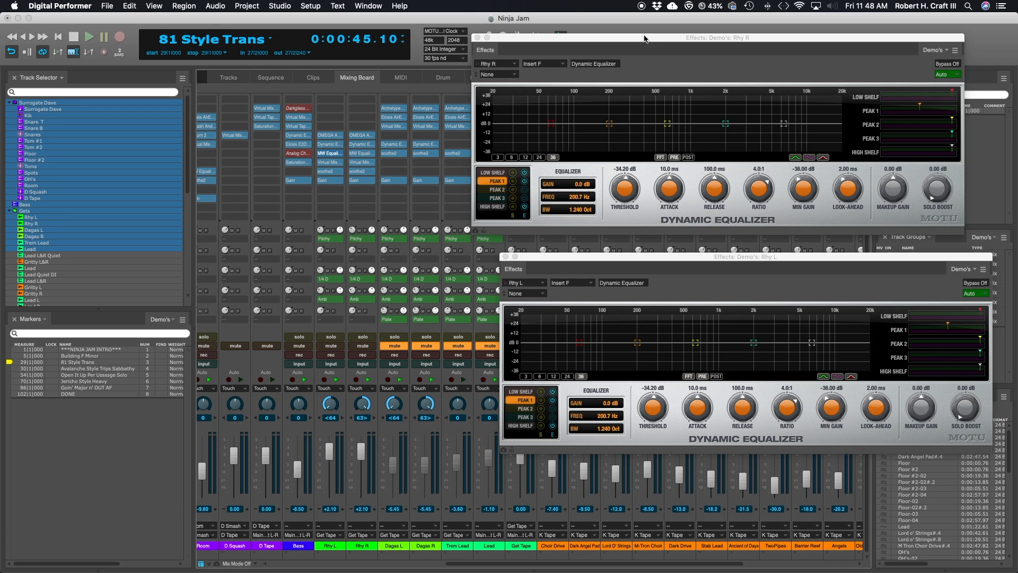
left_click_drag(644, 39, 619, 27)
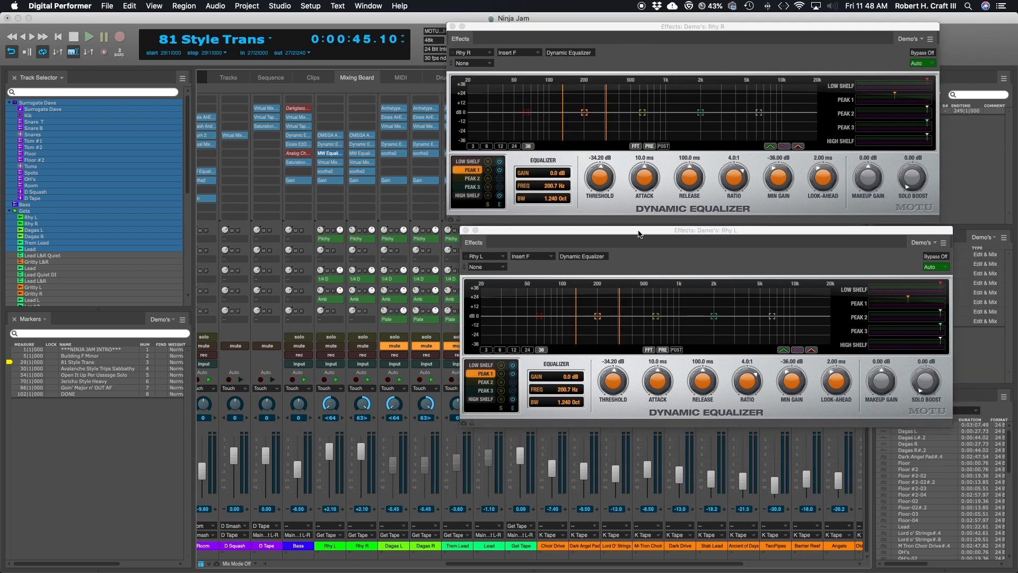
left_click_drag(679, 257, 639, 240)
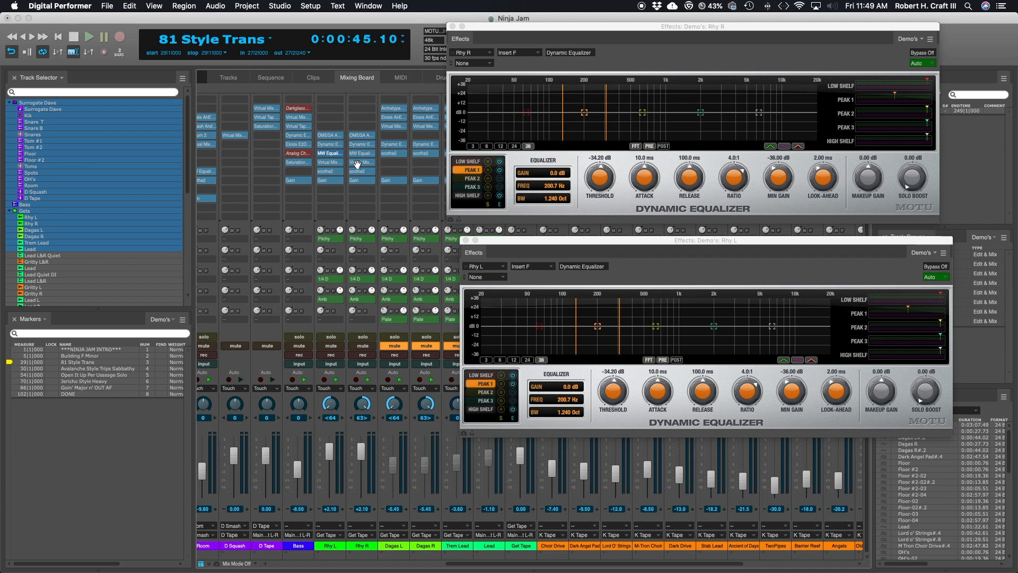
Examine the soothe2 "Tame the cab" settings and the MW Equalizer on Rhy L, closing each window
left_click(331, 173)
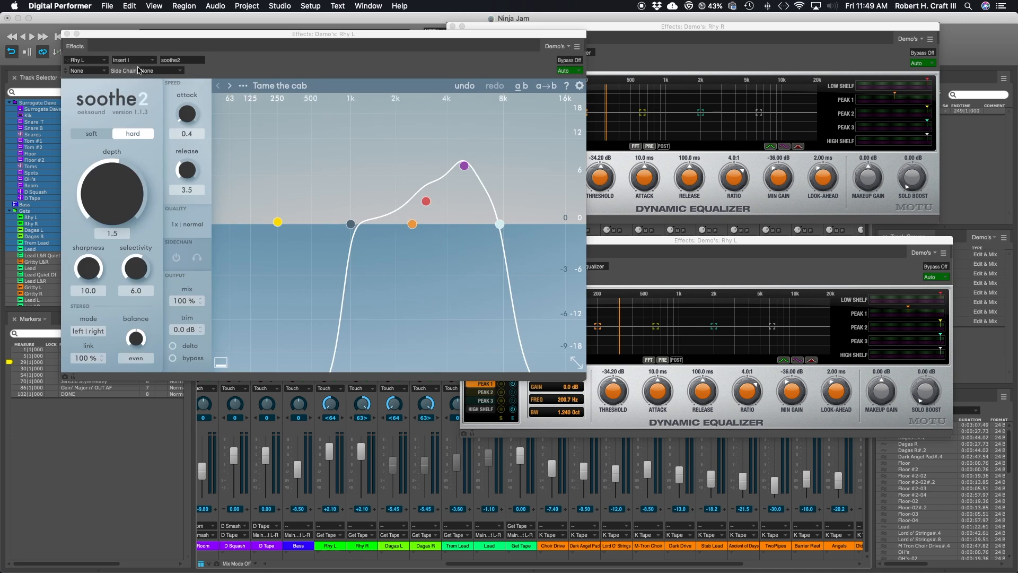
left_click(67, 34)
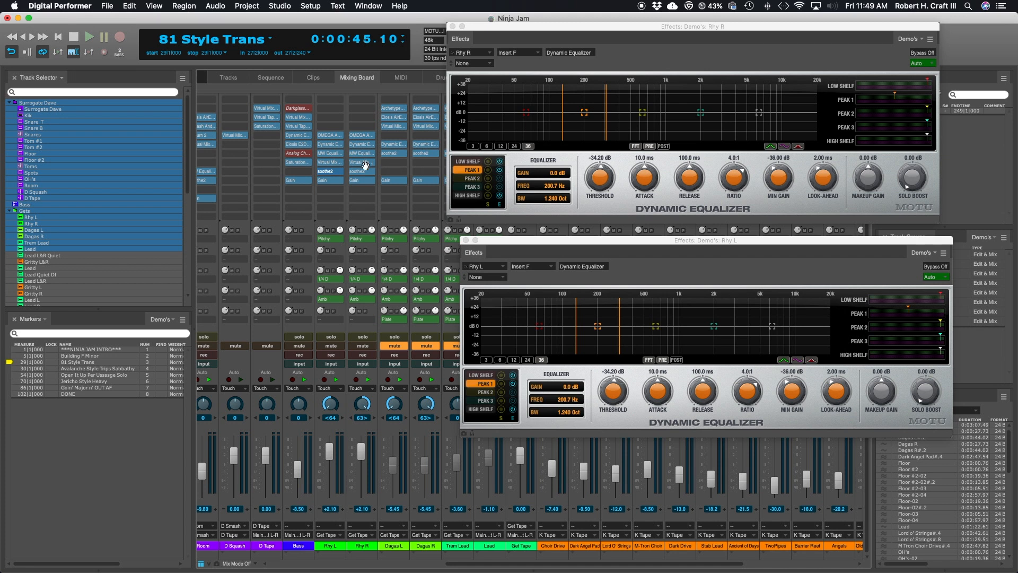
left_click(333, 154)
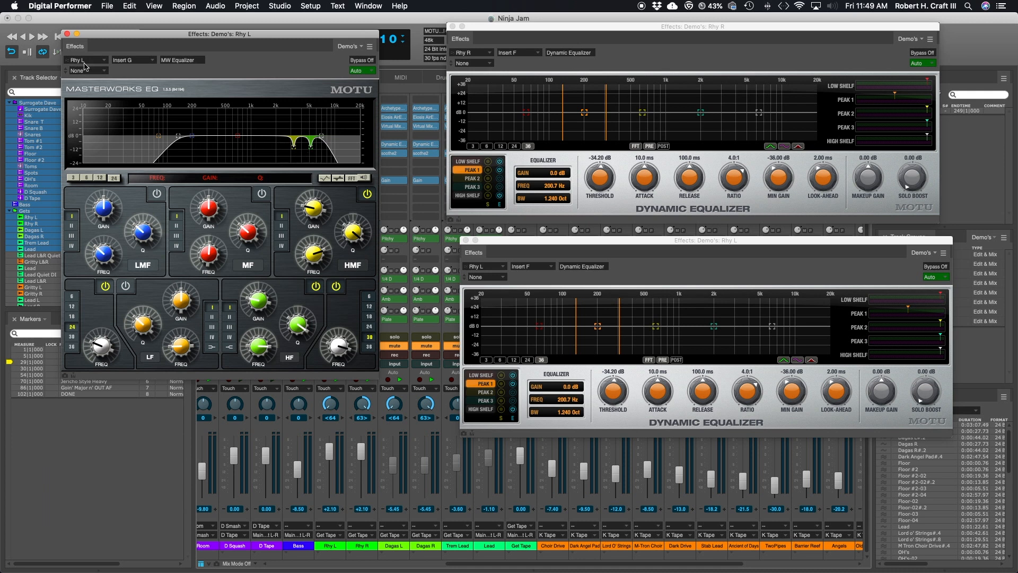
left_click(66, 34)
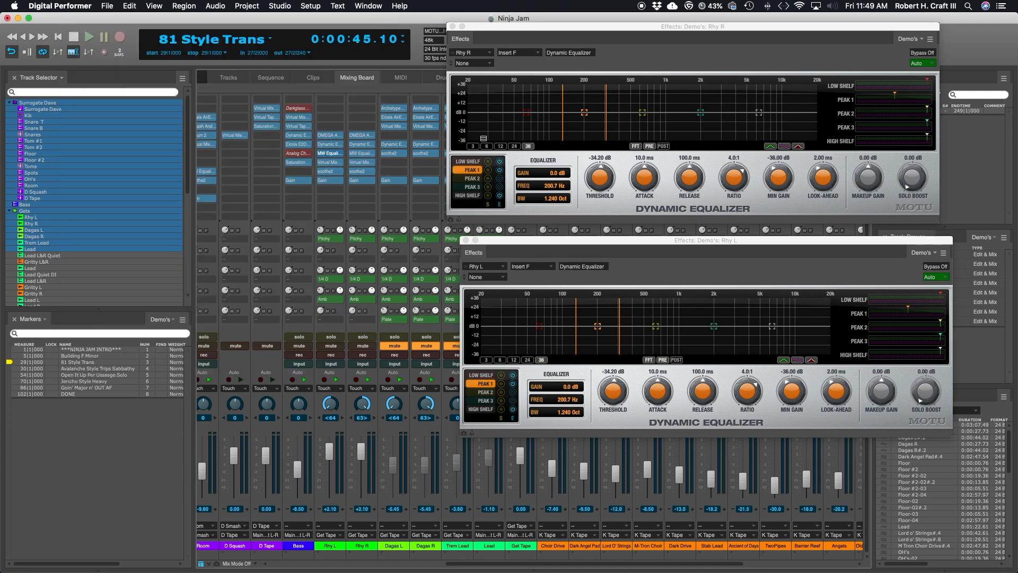
left_click_drag(690, 26, 677, 26)
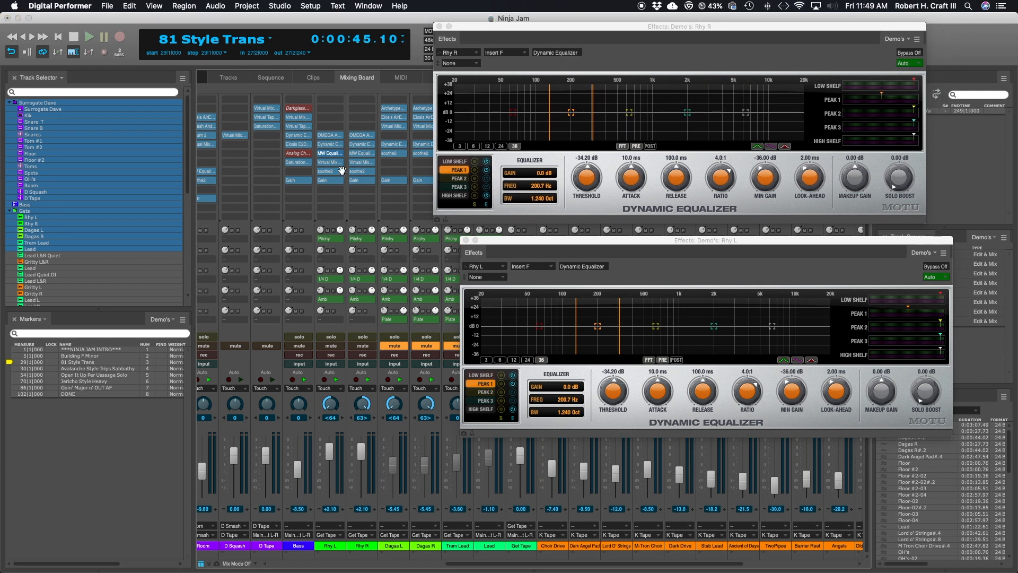
left_click(675, 27)
left_click_drag(675, 28, 682, 28)
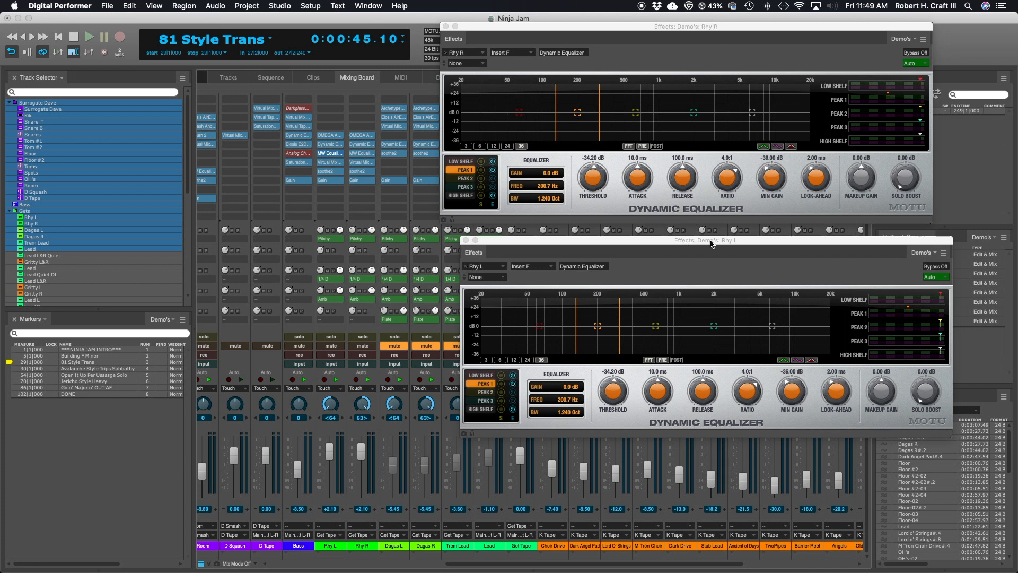
left_click_drag(710, 243, 701, 240)
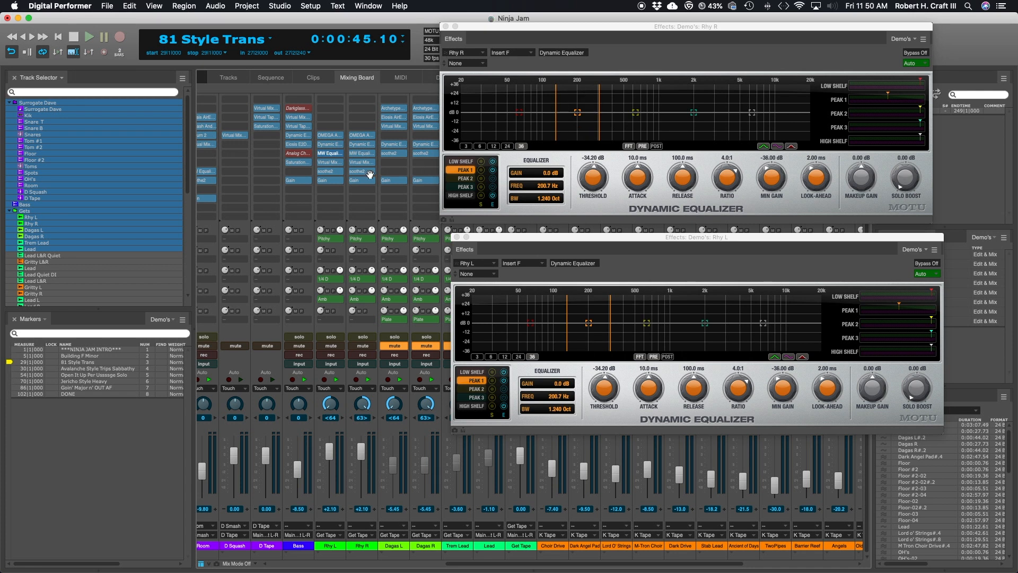
Check the MW Equalizer insert on Rhy L once more and close it
double_click(331, 153)
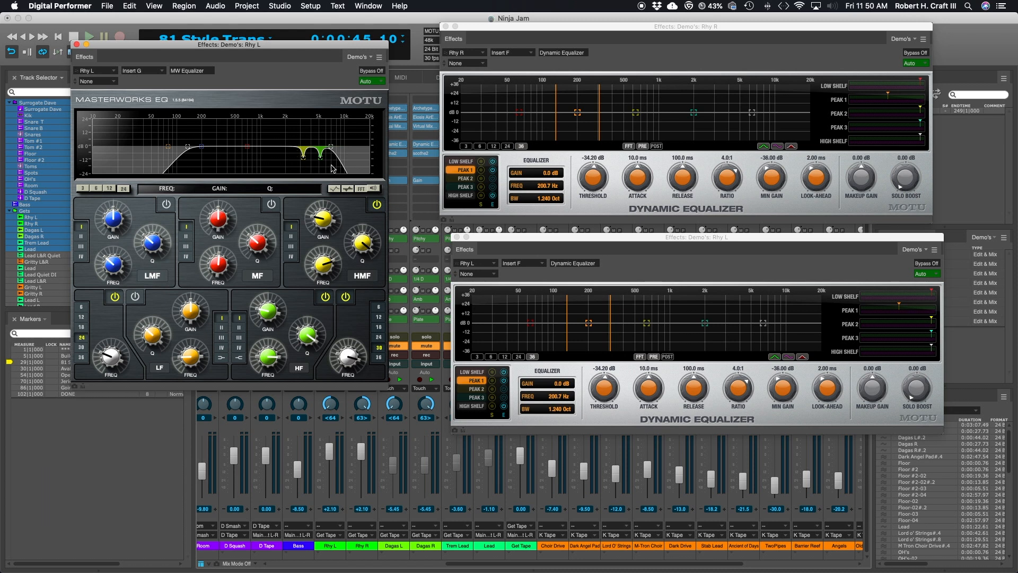
left_click(77, 44)
Arrange the two Dynamic Equalizer windows with Rhy R above Rhy L, clear of the transport and performance meters
left_click_drag(575, 27, 597, 28)
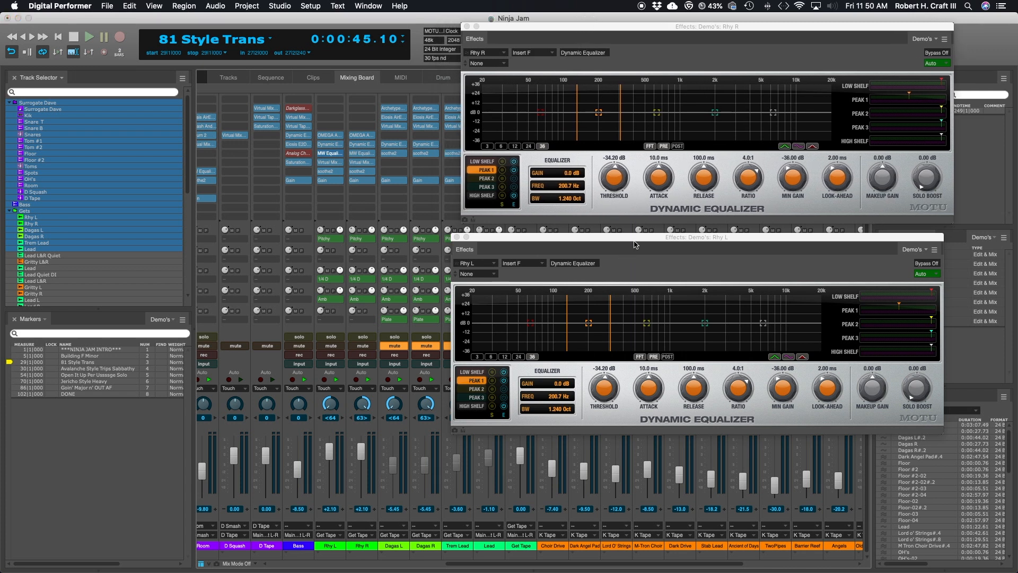
left_click_drag(635, 244, 632, 243)
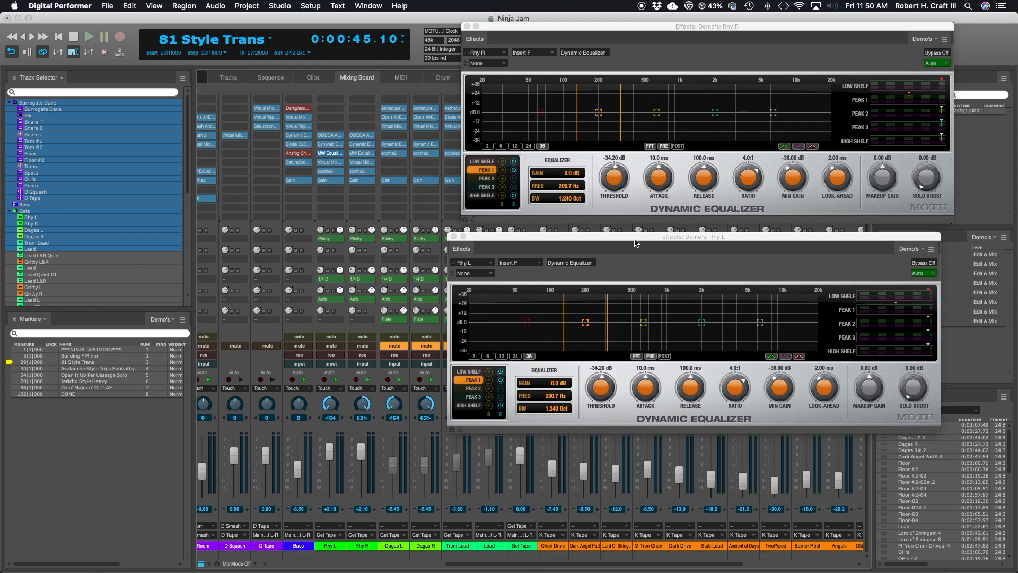
left_click_drag(635, 243, 634, 246)
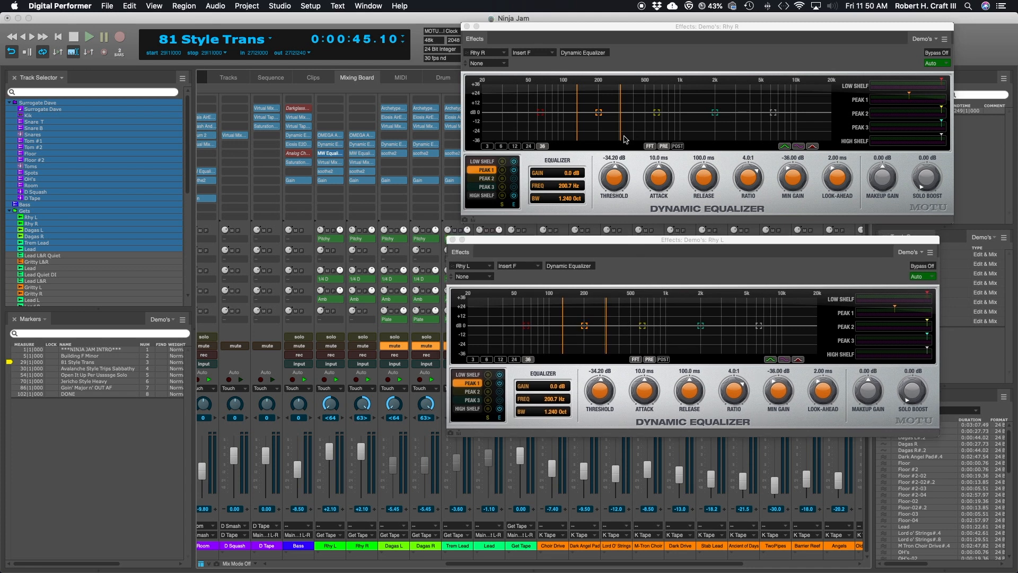
left_click_drag(676, 30, 670, 51)
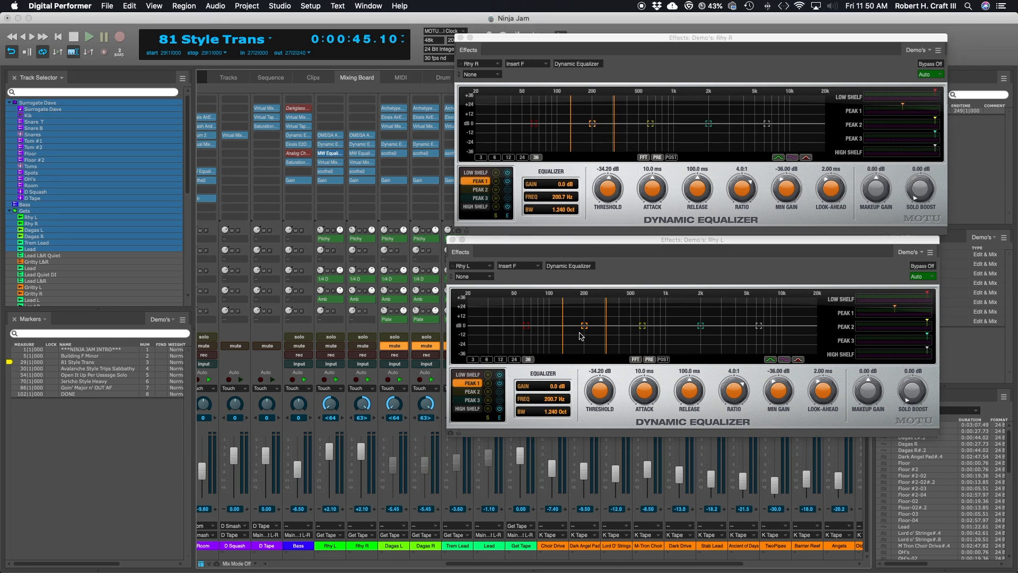
left_click_drag(689, 241, 688, 296)
left_click_drag(685, 39, 671, 88)
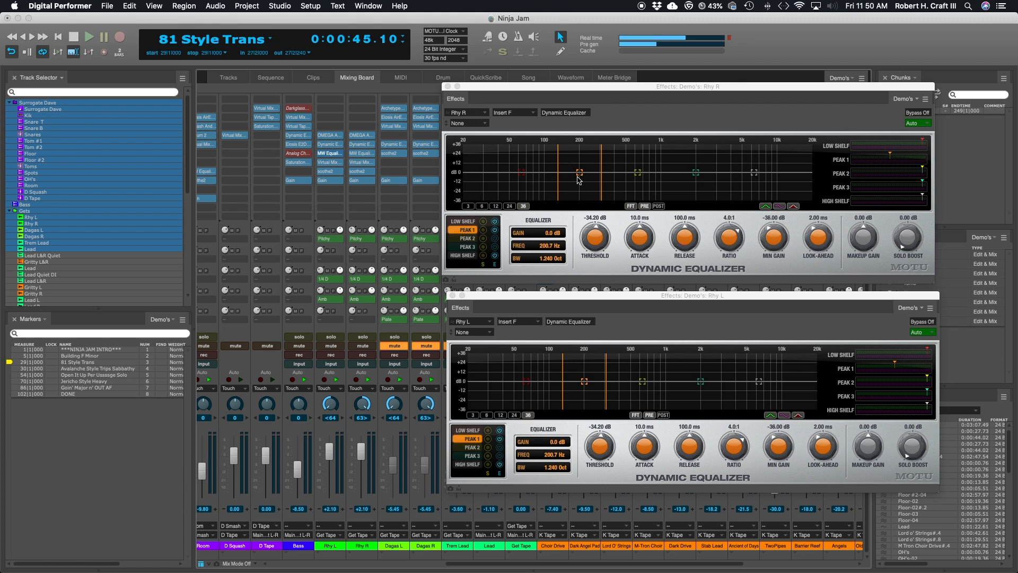
Play the 81 Style Trans section to watch both Dynamic Equalizers react, stop playback, and view Rhy L's MW Equalizer
key("space")
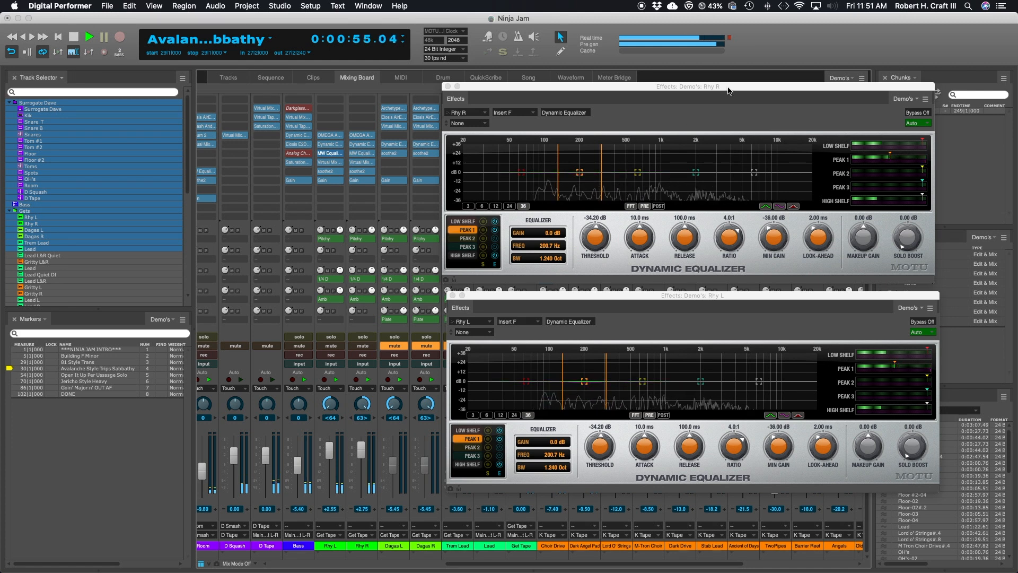
key("space")
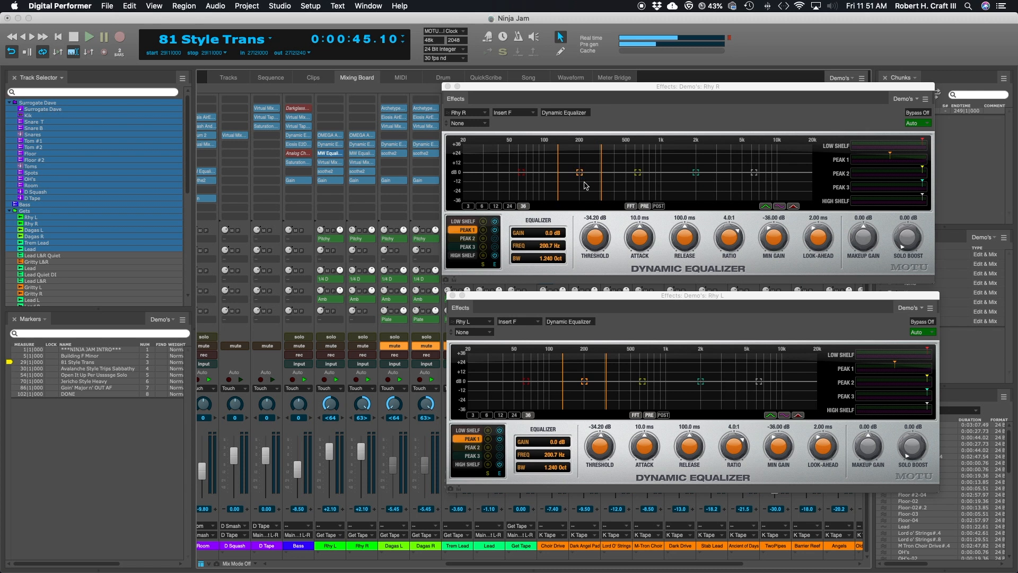
left_click(333, 153)
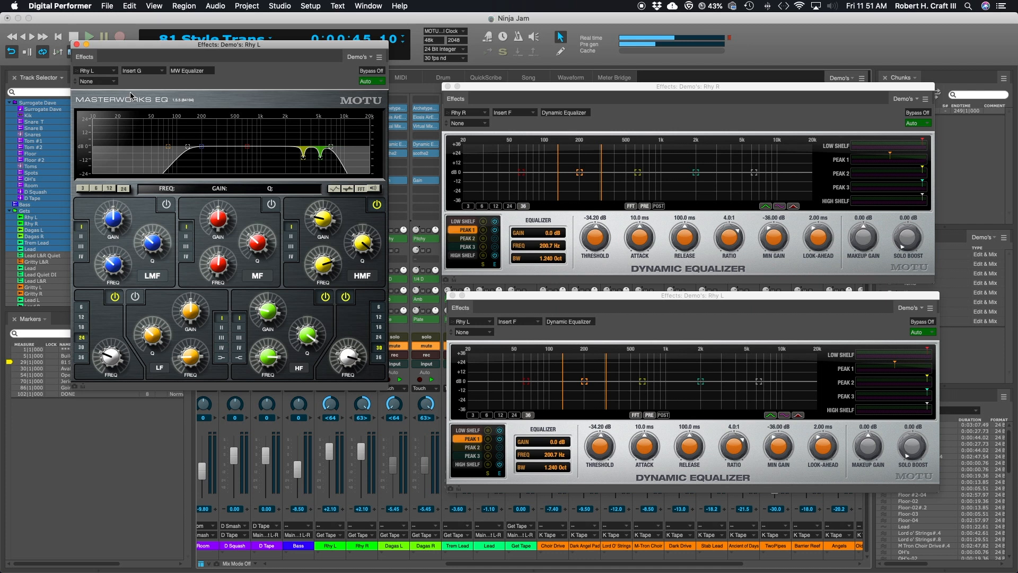
left_click(76, 45)
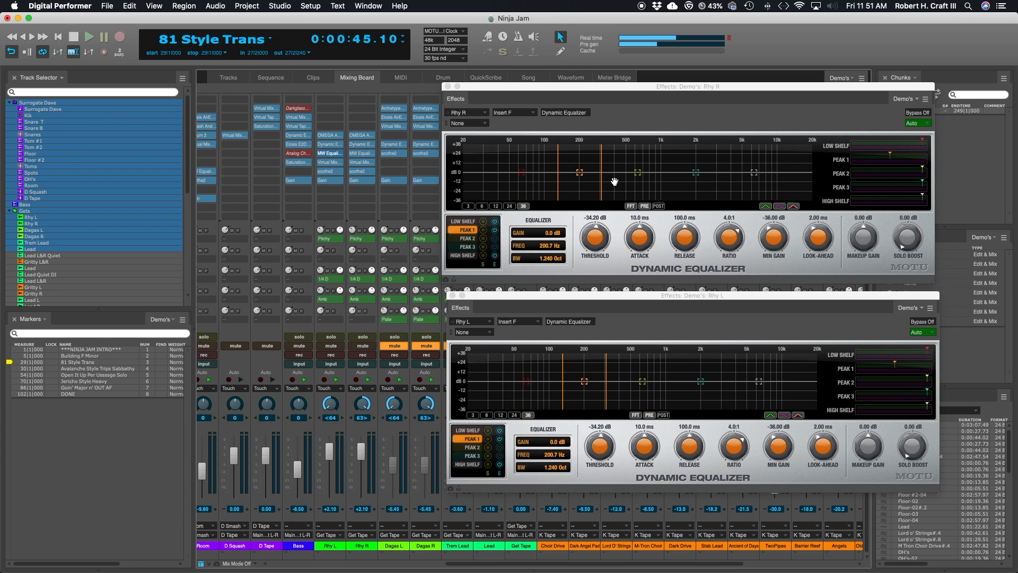
Compare the rhythm guitars with the Rhy R and Rhy L Dynamic Equalizers bypassed and active during playback, leaving both active and stopping
left_click(915, 113)
key("space")
left_click(917, 113)
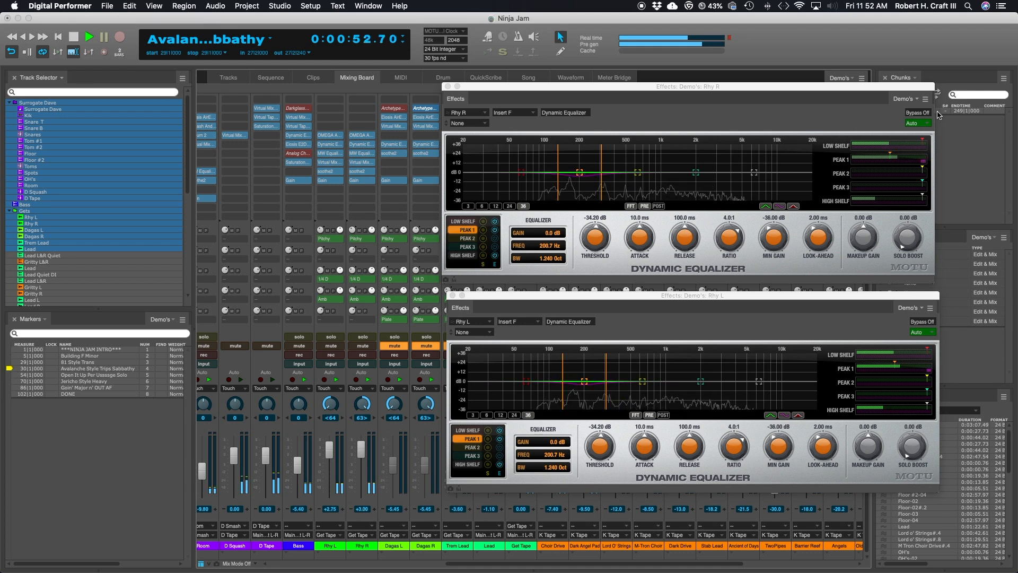
left_click(920, 112)
left_click(922, 321)
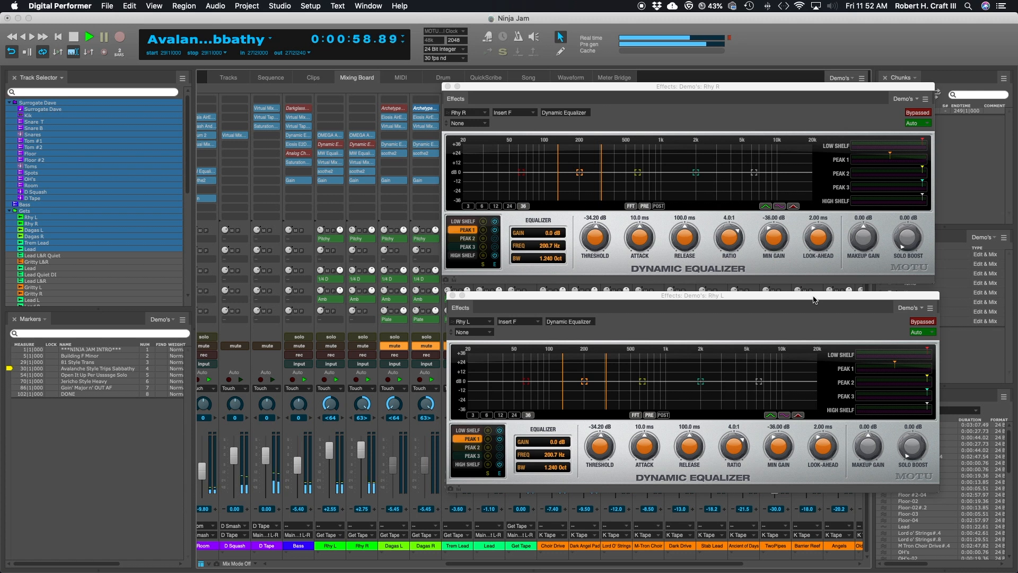
left_click(922, 321)
left_click(918, 115)
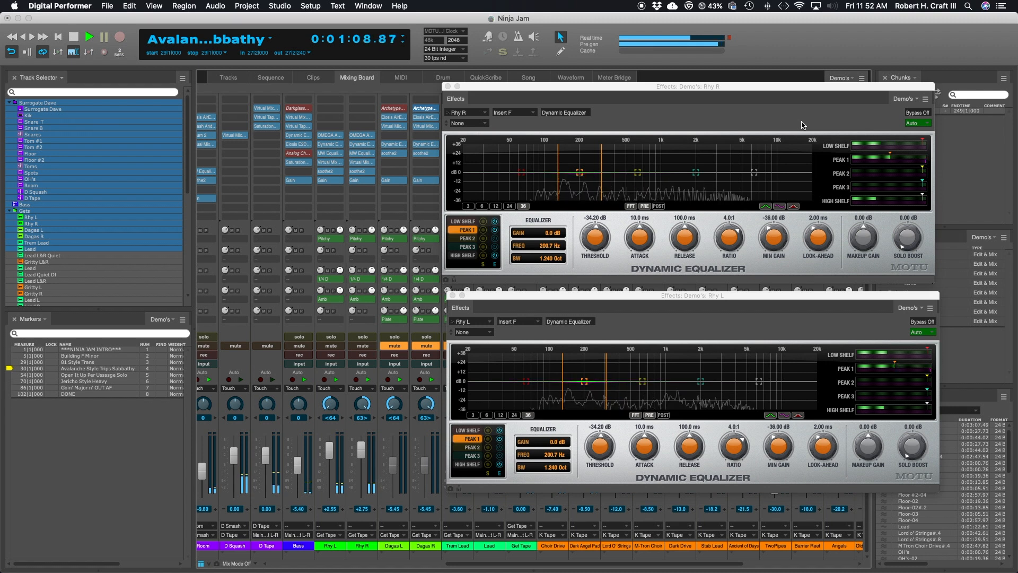
key("space")
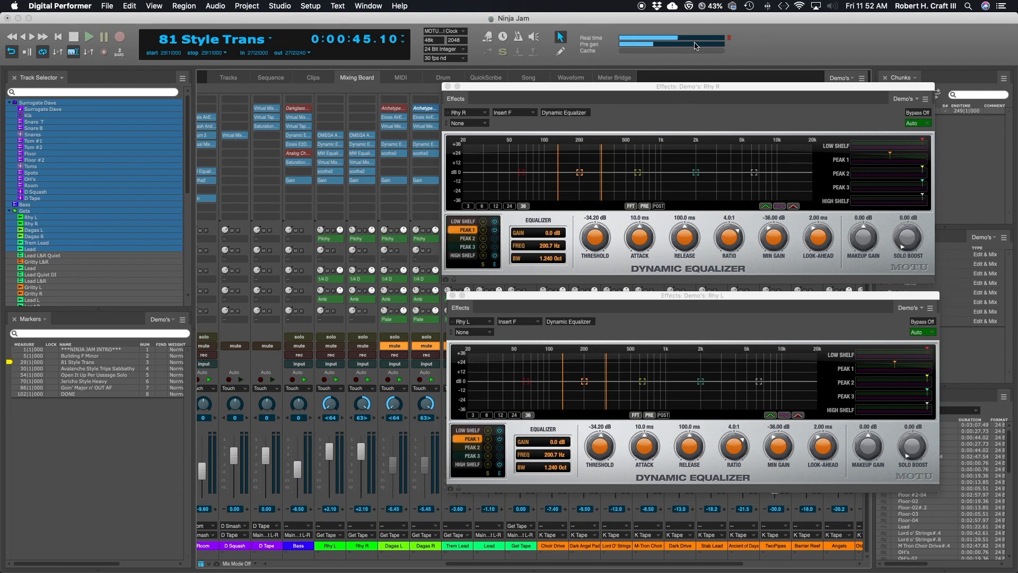
left_click_drag(701, 91, 700, 77)
left_click_drag(697, 296, 696, 292)
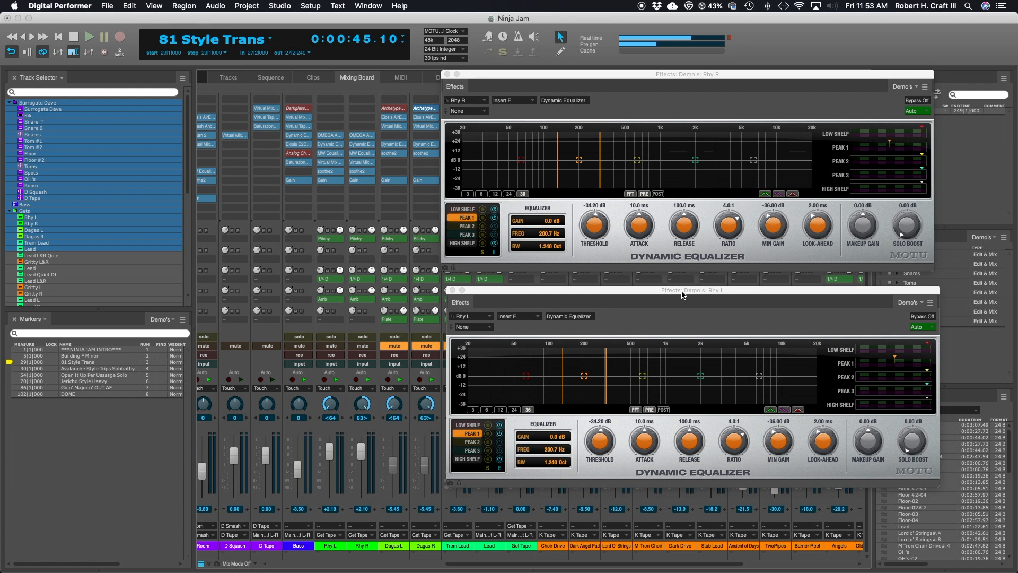
left_click_drag(684, 295, 710, 297)
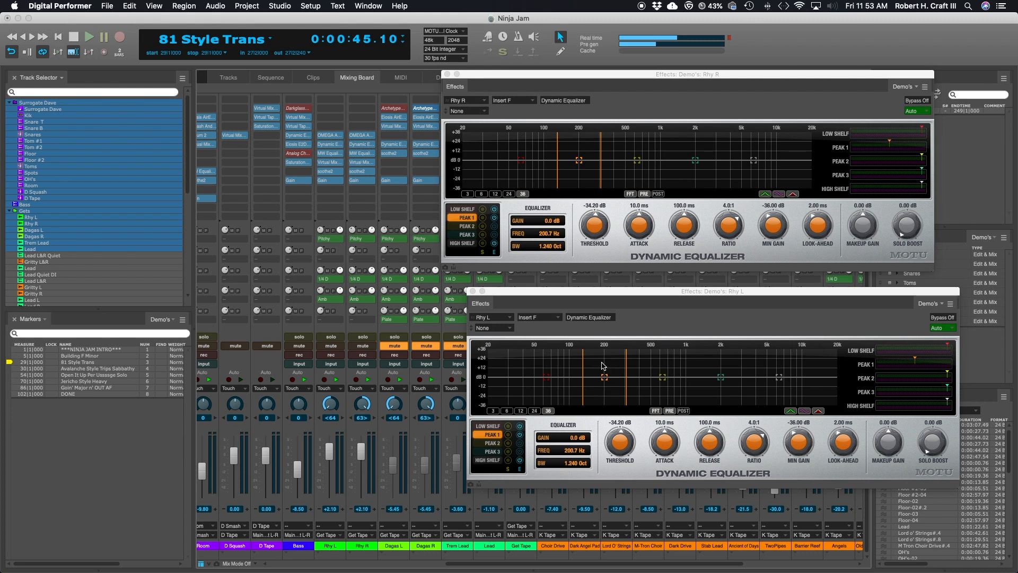
left_click_drag(646, 295, 644, 291)
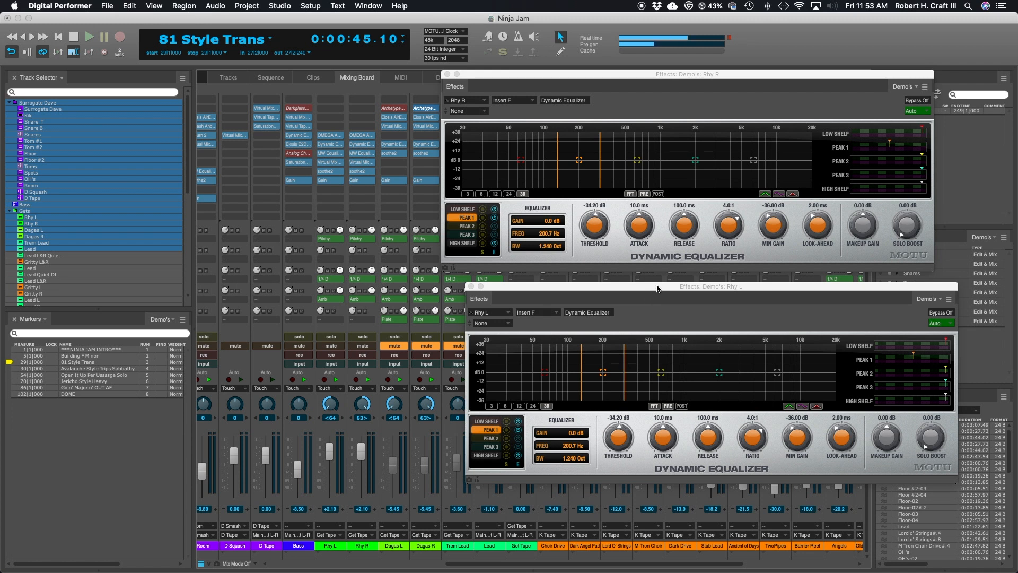
left_click_drag(668, 287, 650, 283)
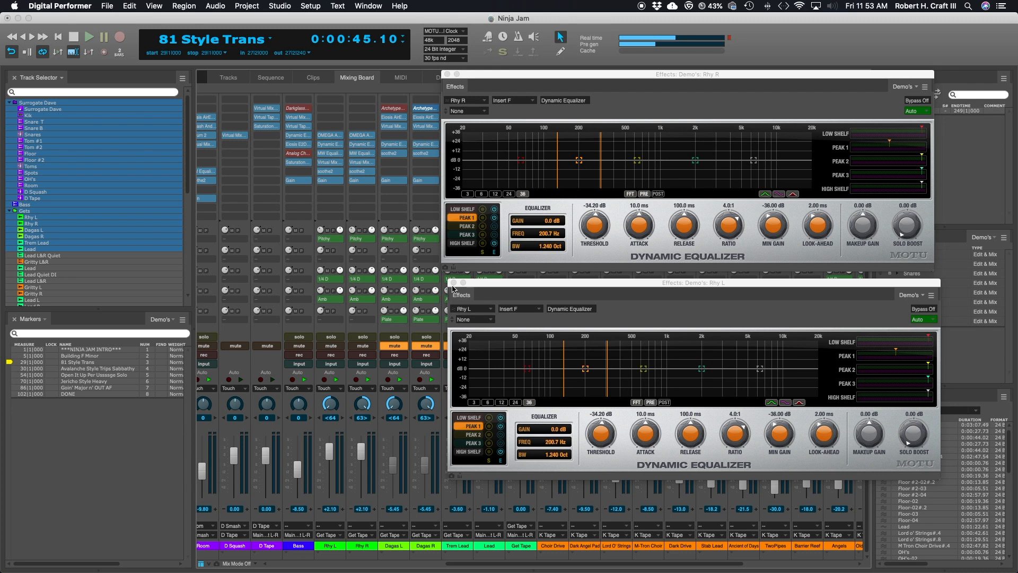
Nudge the Rhy L Dynamic Equalizer window aside, and close both the Rhy L and Rhy R Dynamic Equalizer windows
left_click_drag(570, 284, 593, 282)
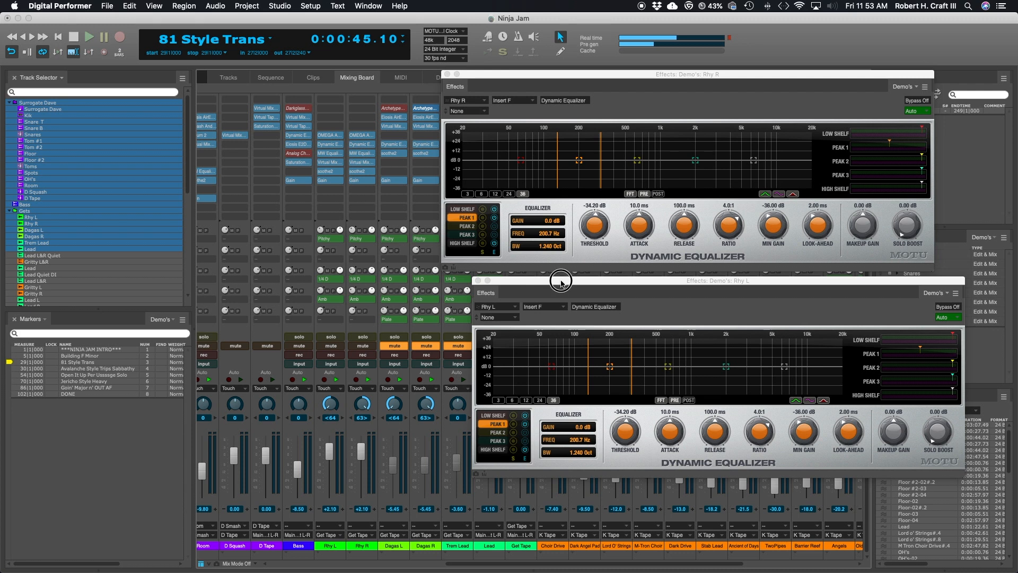
left_click_drag(553, 279, 552, 281)
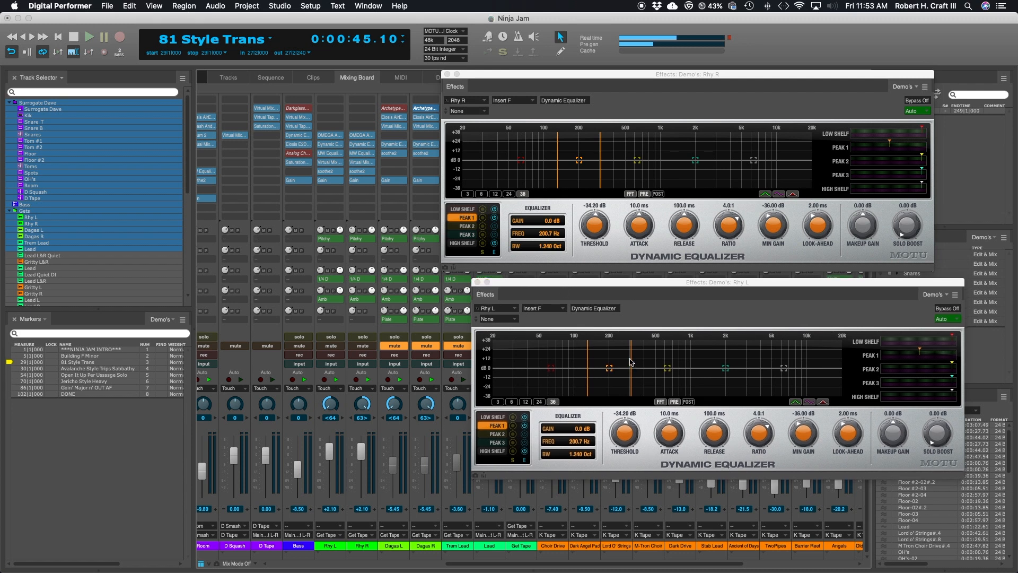
left_click(476, 282)
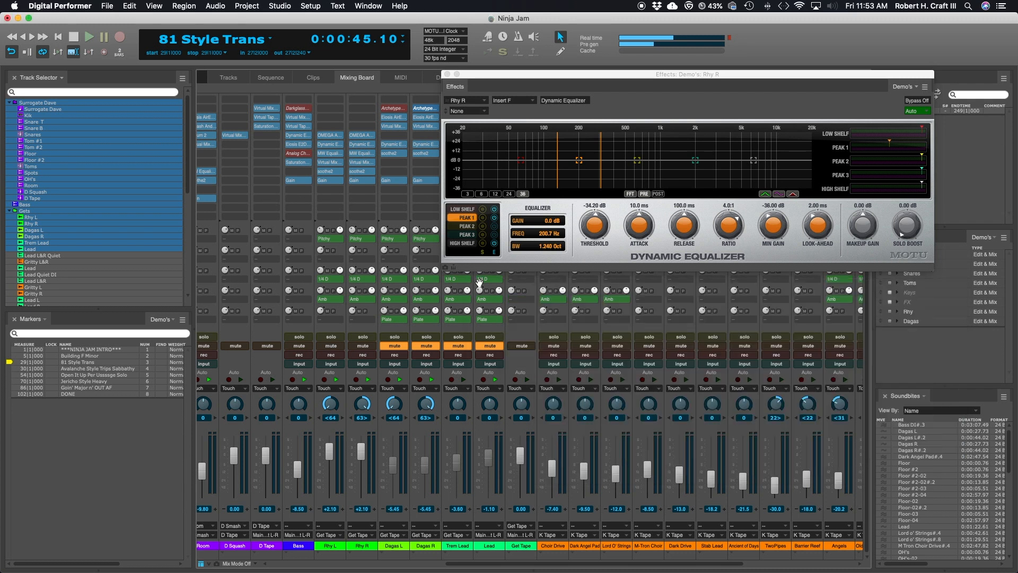
left_click(446, 75)
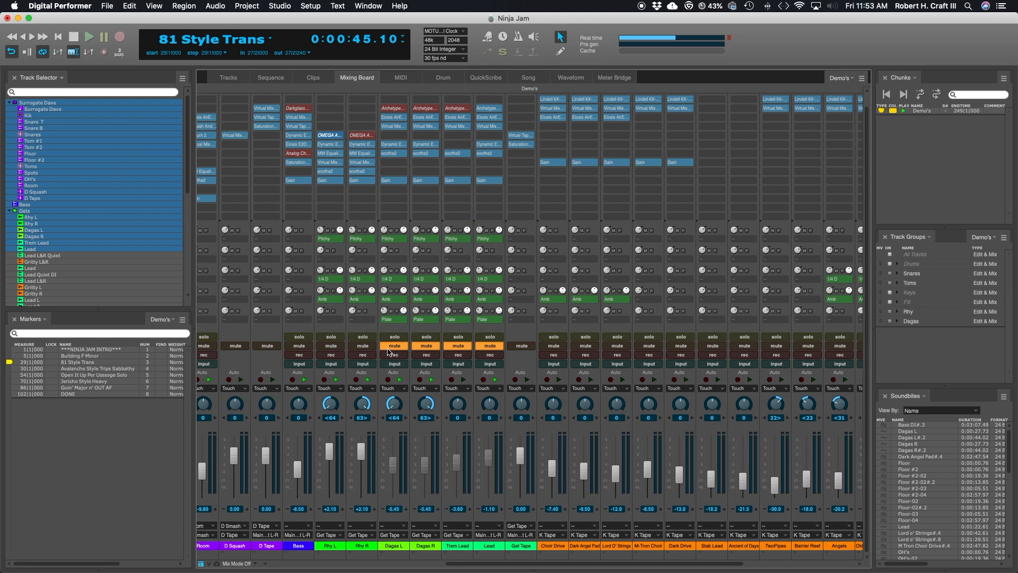
Mute the Rhy L and Rhy R guitar tracks and unmute the Lead track
left_click(363, 345)
left_click(488, 346)
left_click(489, 347)
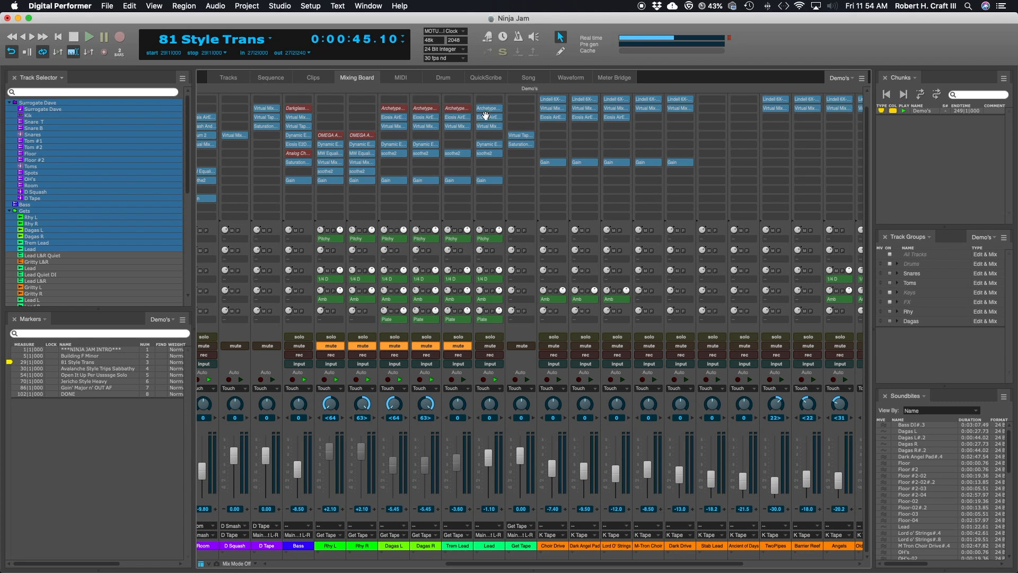
Open the Lead track's Dynamic Equalizer insert and leave only its Peak 1 band enabled
left_click(492, 144)
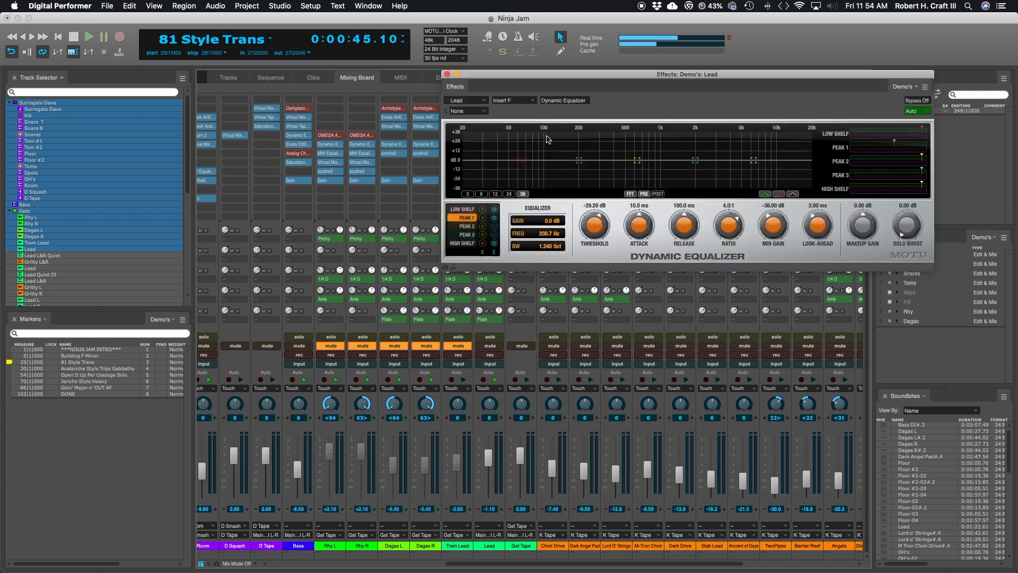
left_click(495, 243)
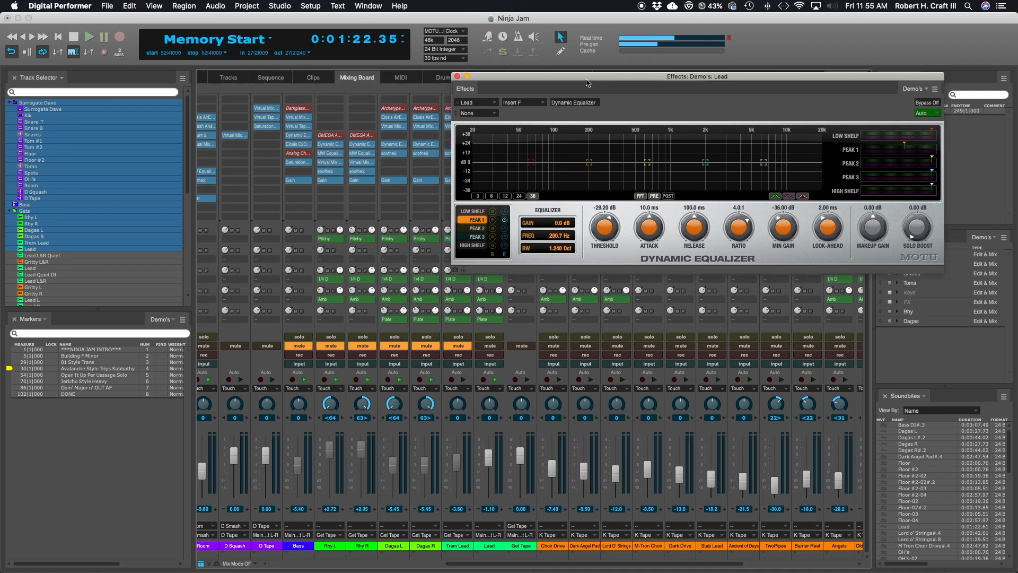
Show the Lead track in the Sequence editor and place its Dynamic Equalizer window above the waveform
left_click_drag(582, 82, 591, 98)
left_click(283, 81)
left_click(607, 94)
left_click_drag(607, 94, 603, 45)
left_click(726, 45)
left_click_drag(726, 43, 386, 26)
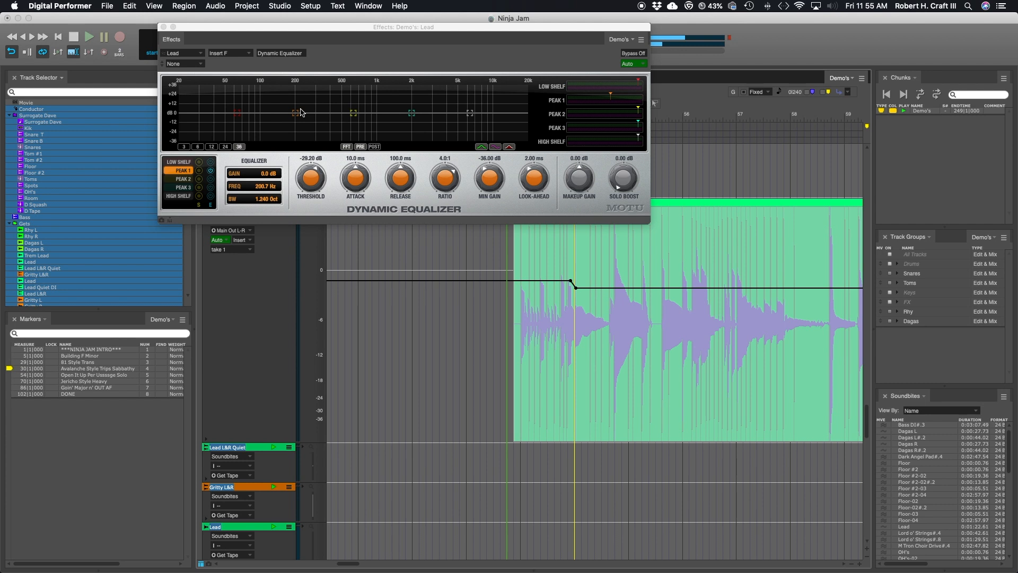
Play the lead guitar through the Open It Up section to watch its Dynamic Equalizer react, and stop playback
mouse_move(414, 26)
left_mouse_down()
mouse_move(411, 55)
mouse_move(393, 47)
left_mouse_up()
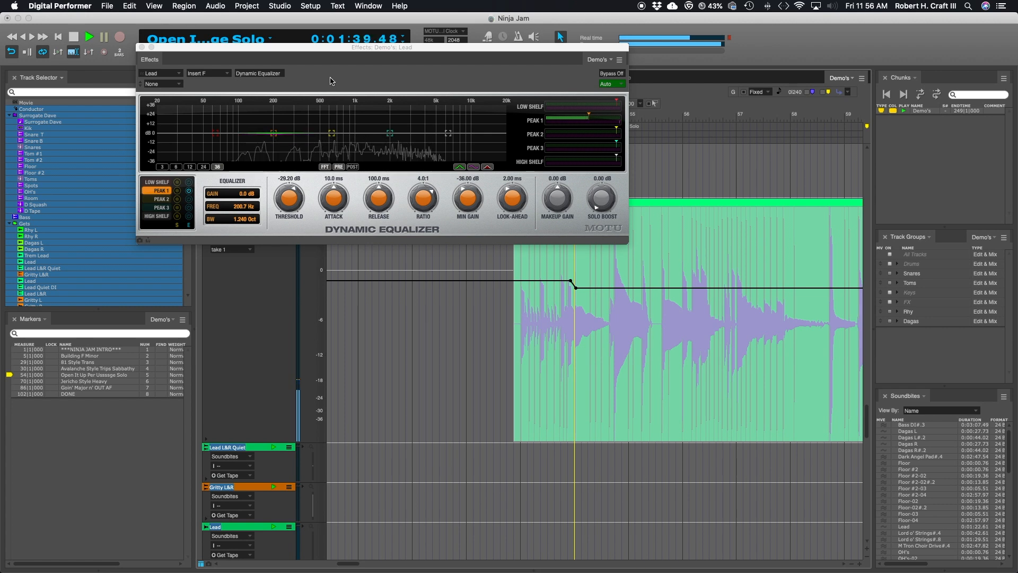
key("space")
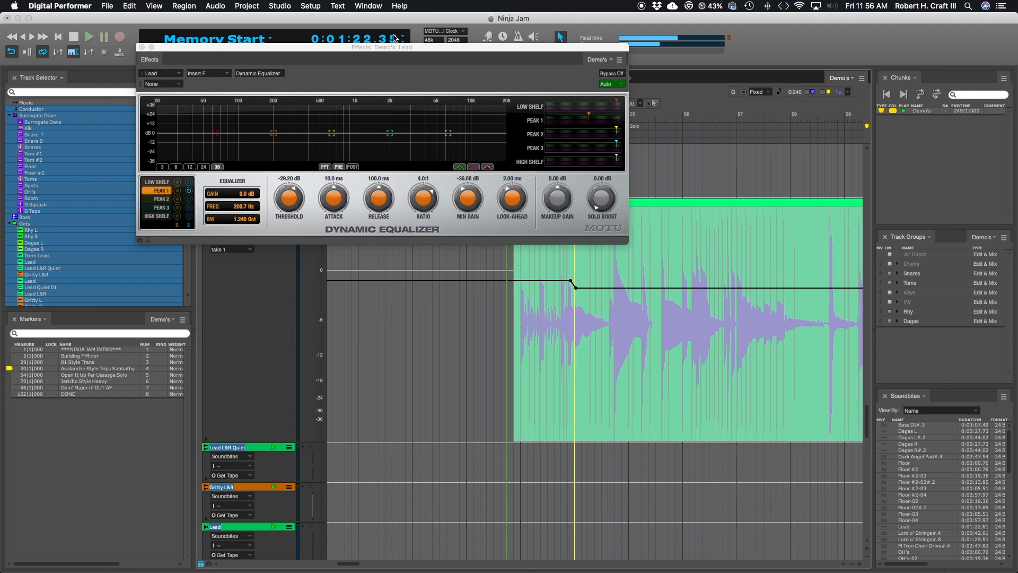
Reposition the Lead Dynamic Equalizer window around the waveform and compare the lead with the Peak 1 band off and on
left_click_drag(384, 47, 453, 80)
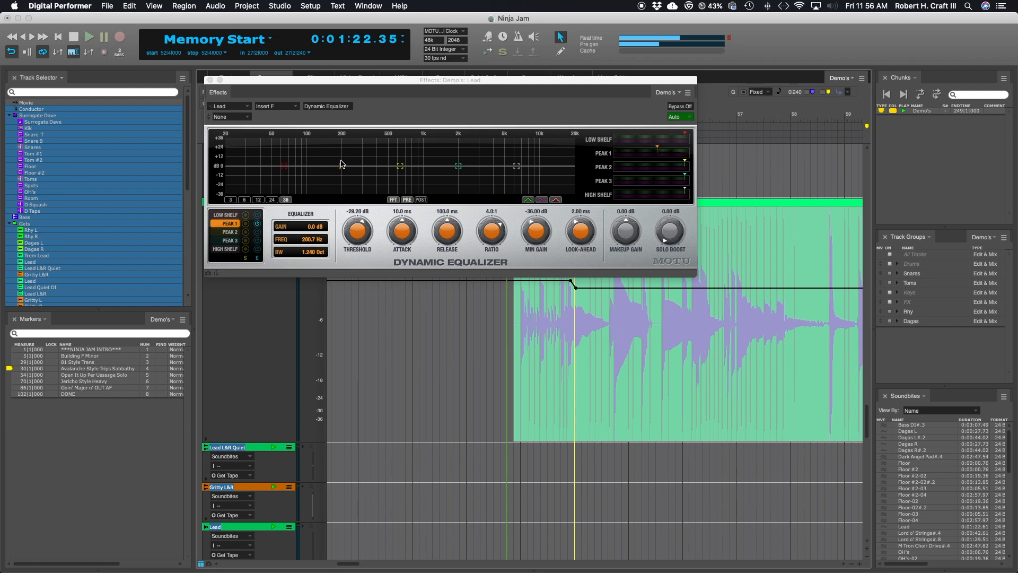
left_click_drag(257, 84, 381, 45)
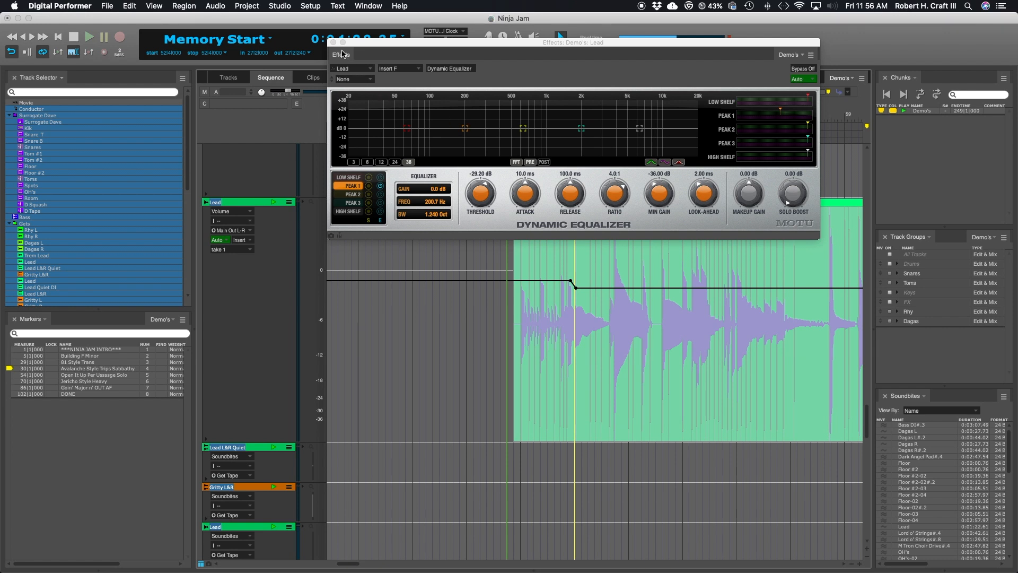
left_click(453, 44)
left_click_drag(452, 44, 441, 29)
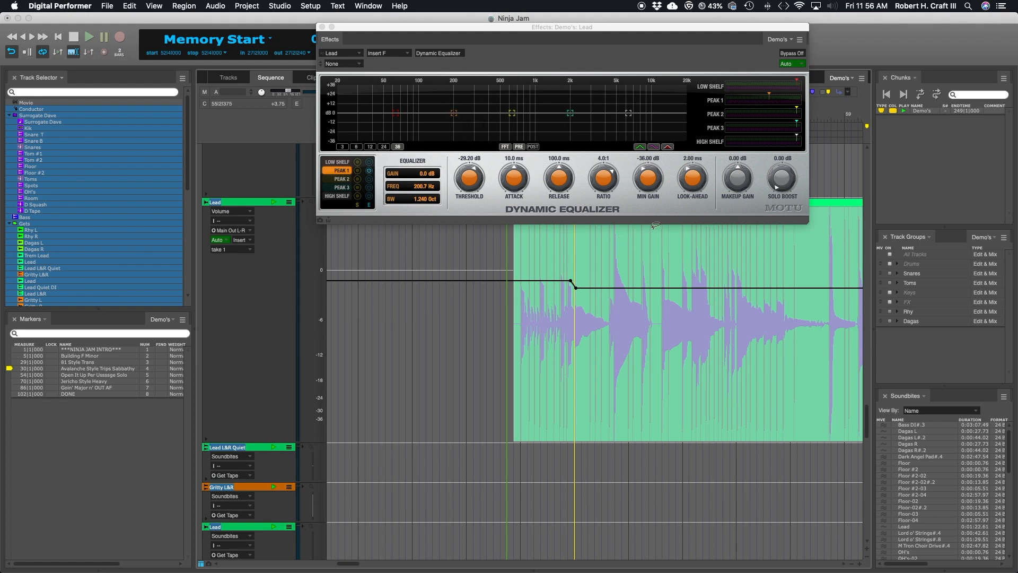
left_click(369, 170)
left_click_drag(525, 28, 603, 66)
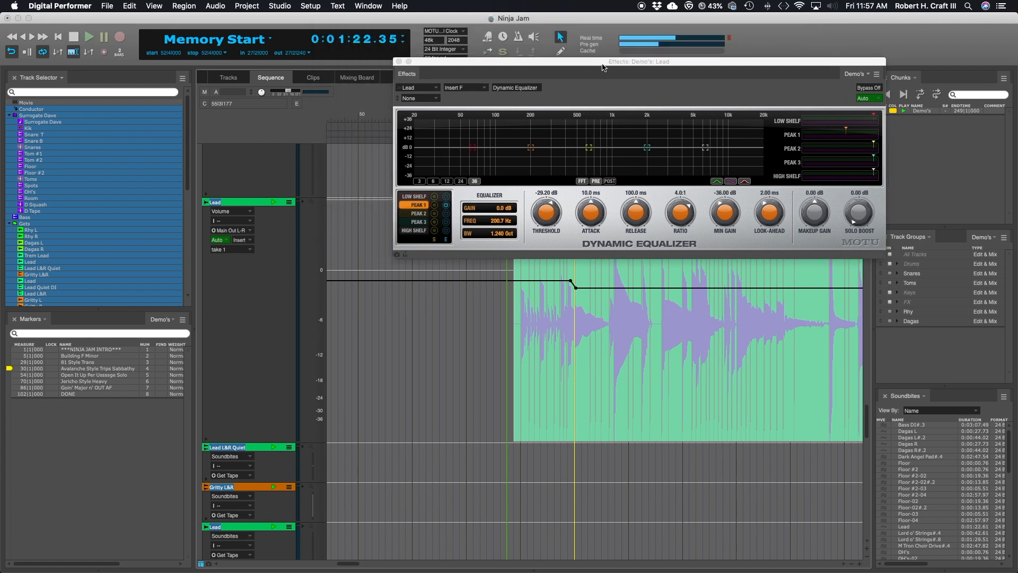
Close the Lead Dynamic Equalizer and inspect the LoCut filter in Lead's Eiosis AirEQ Premium insert from the Mixing Board, closing it again
left_click(399, 61)
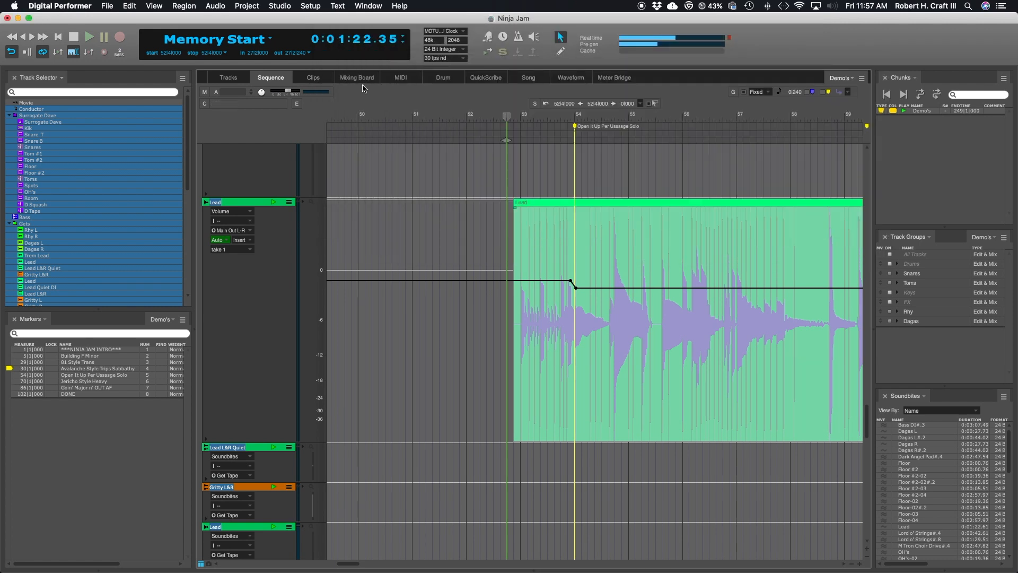
left_click(358, 78)
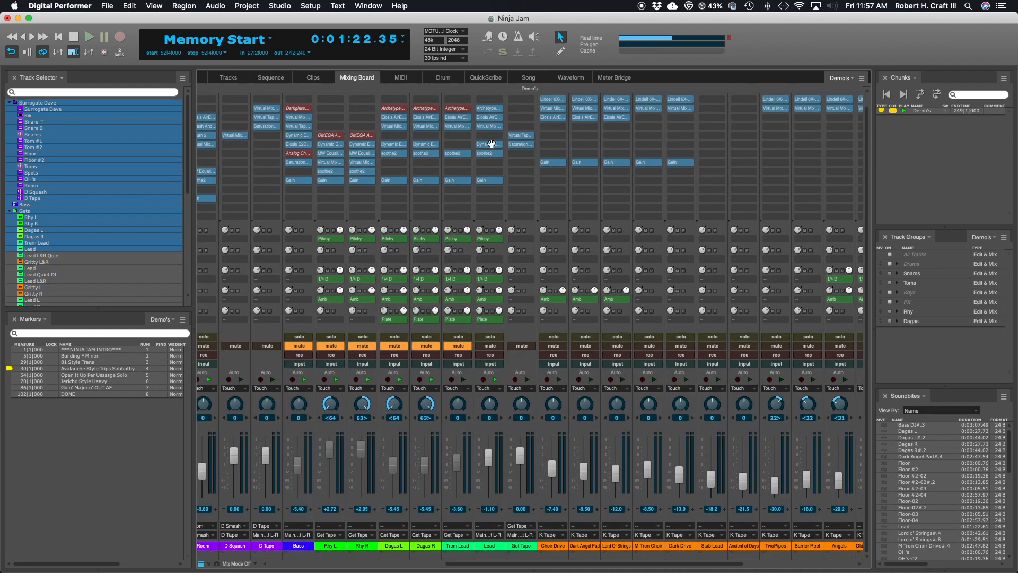
left_click(493, 120)
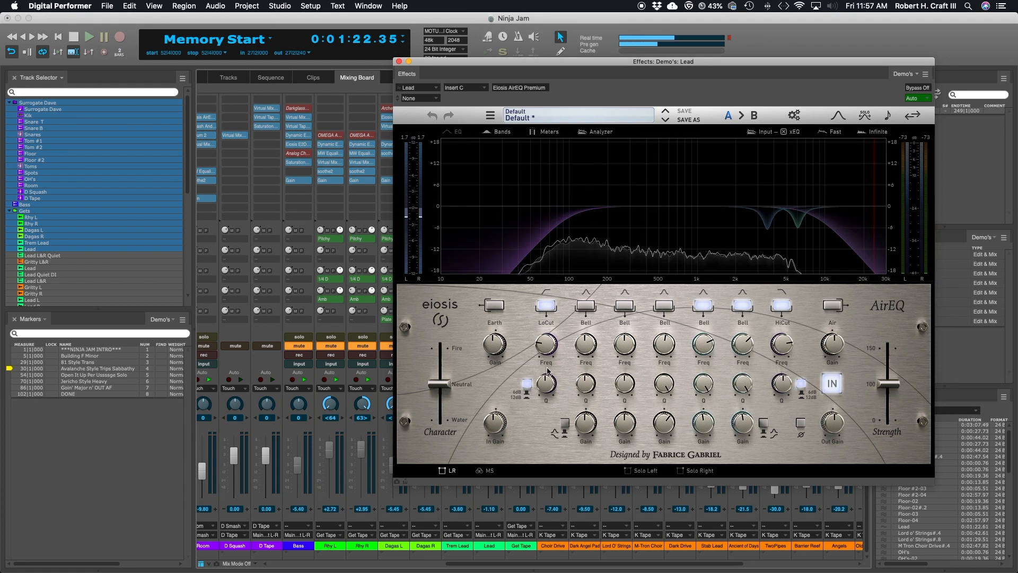
left_click(544, 348)
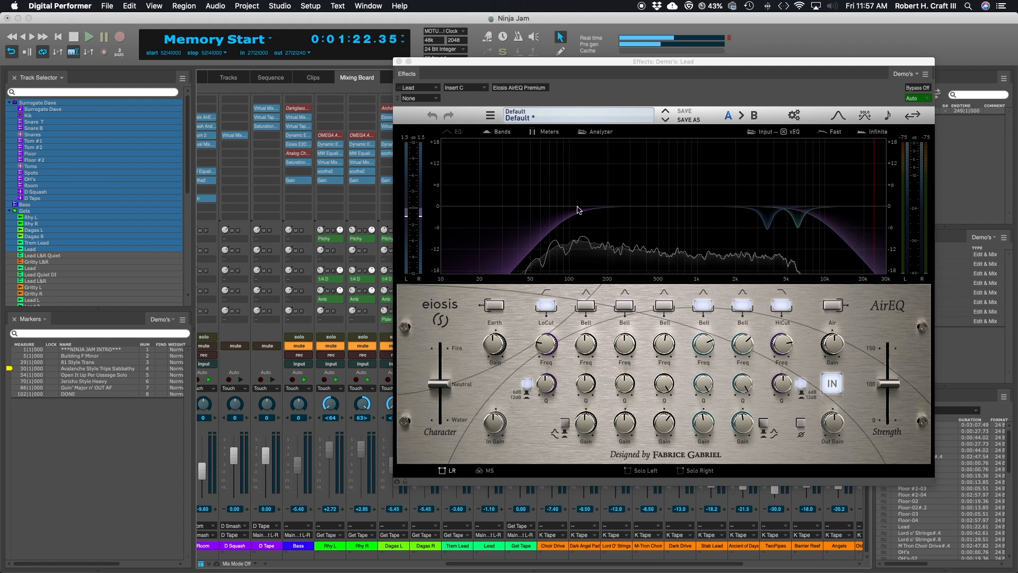
left_click(399, 61)
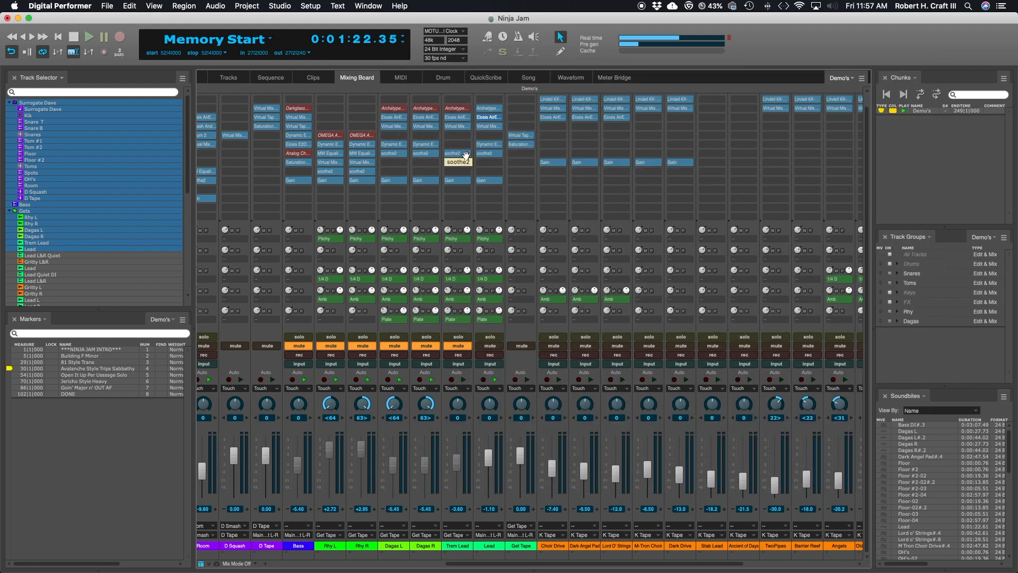
Reopen the Dynamic Equalizer insert on the Lead track
left_click(487, 143)
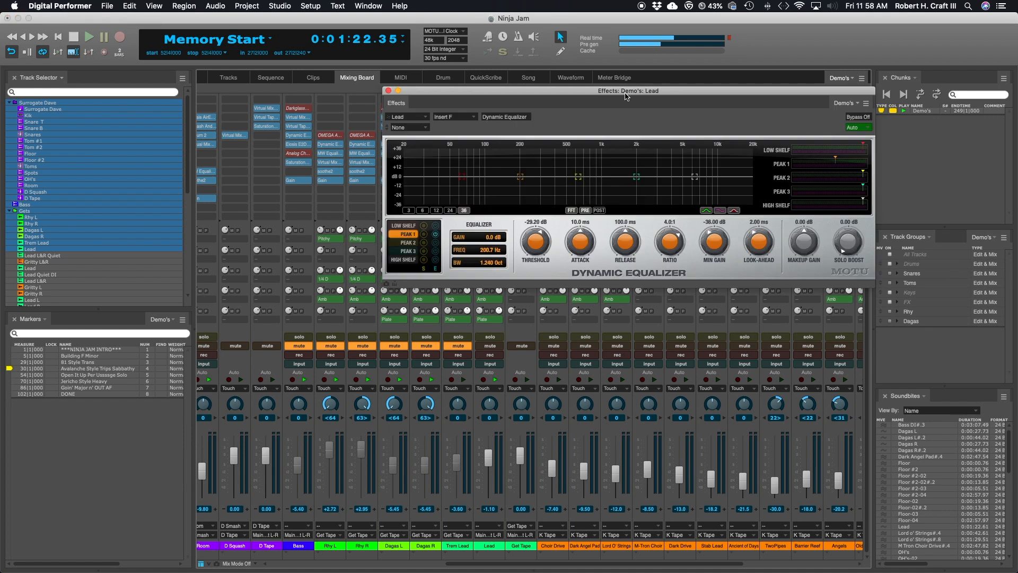